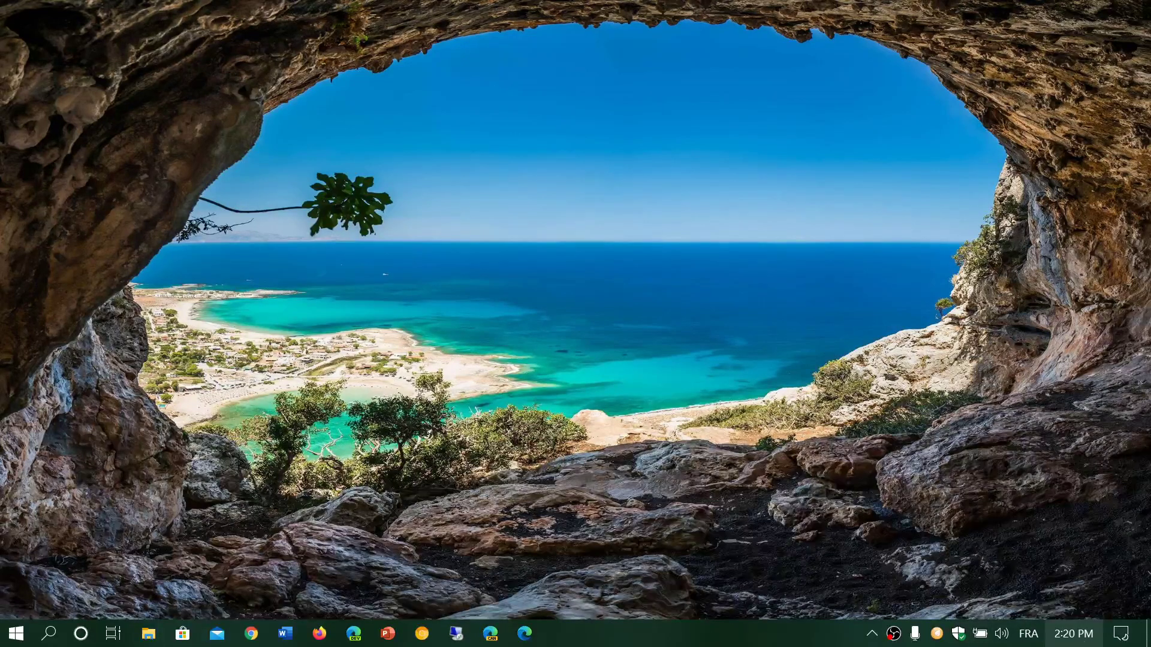
Launch Windows Settings from the Start menu.
click(1120, 633)
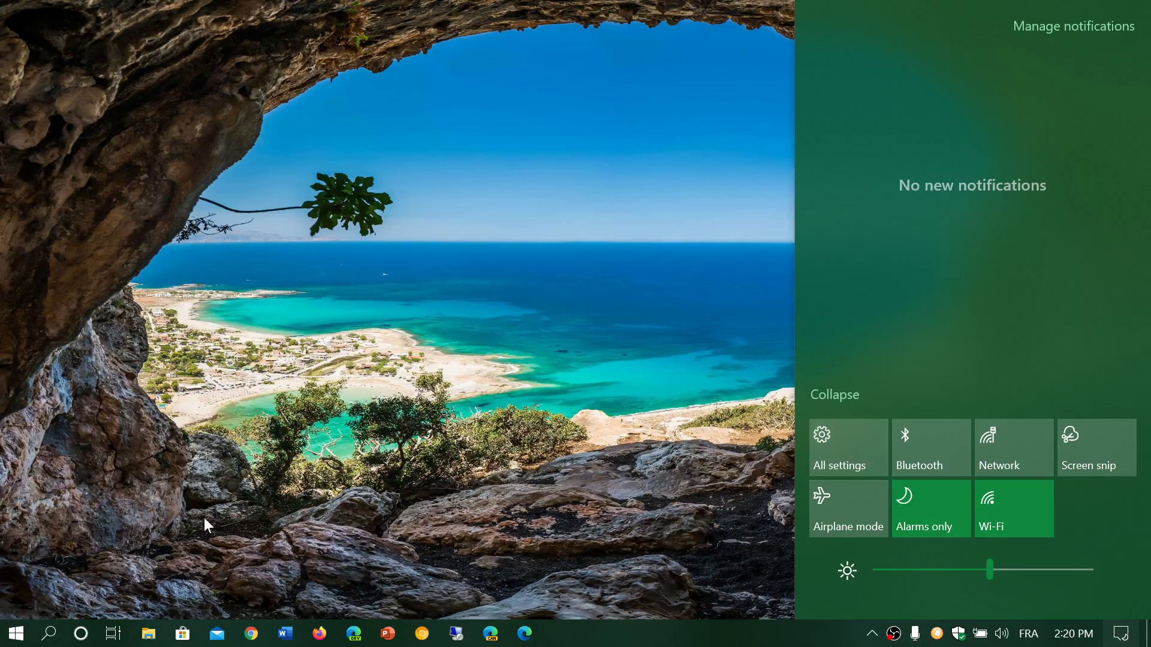
click(7, 631)
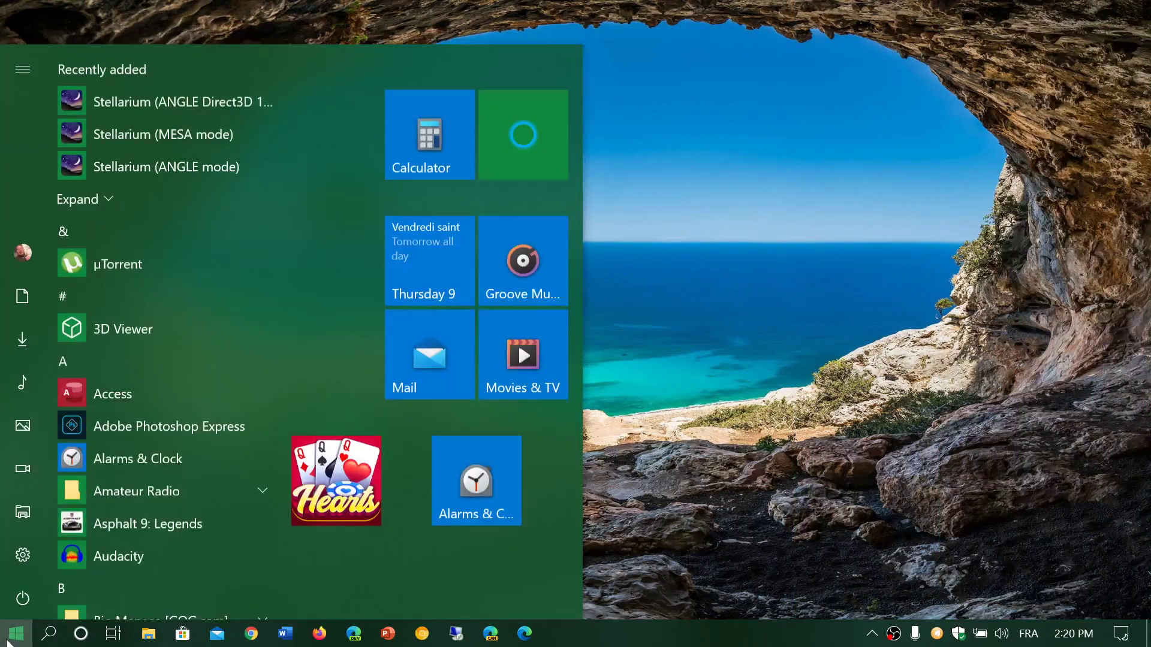
mouse_move(27, 553)
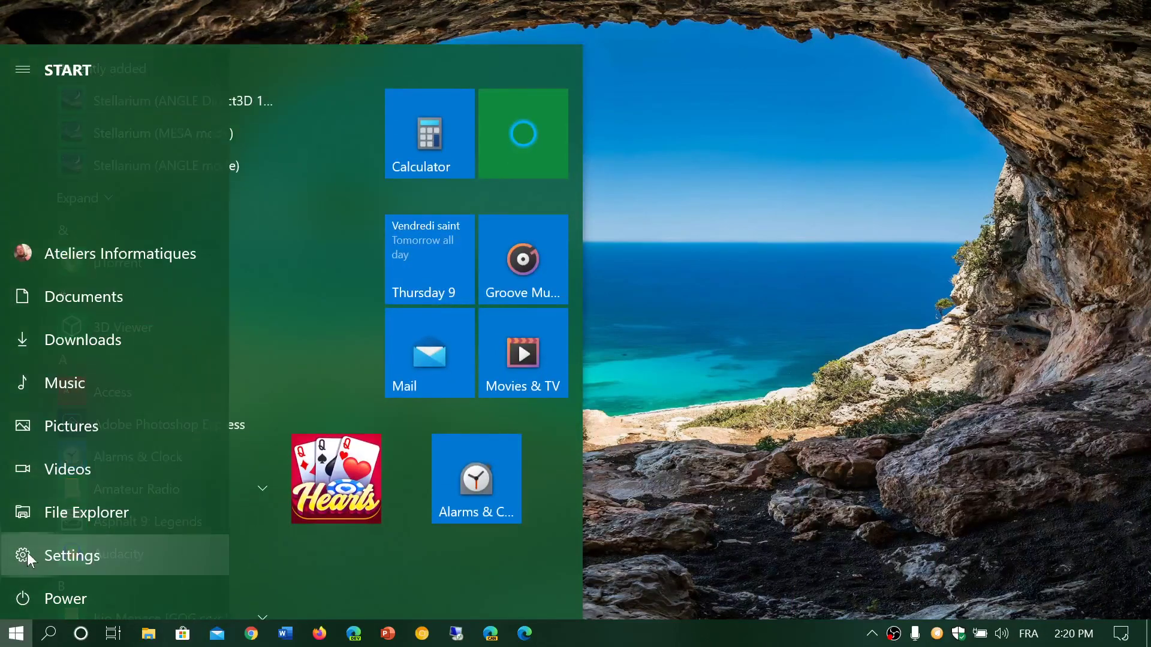
click(78, 553)
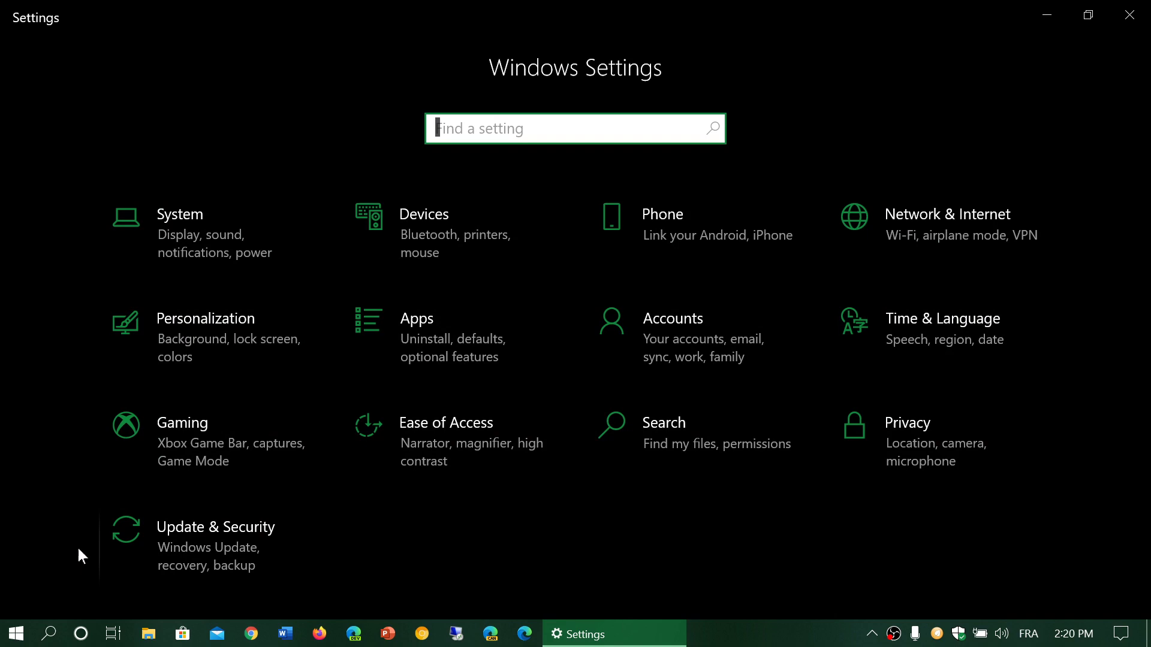
Go to Personalization > Taskbar and scroll through its options.
click(211, 323)
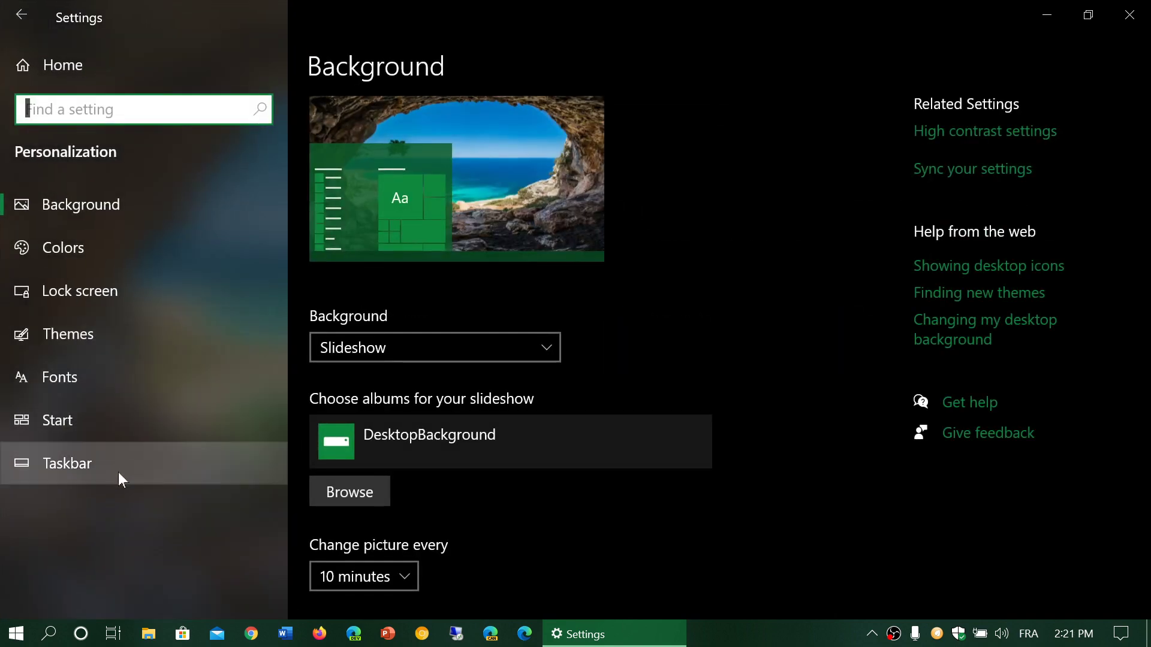
click(118, 473)
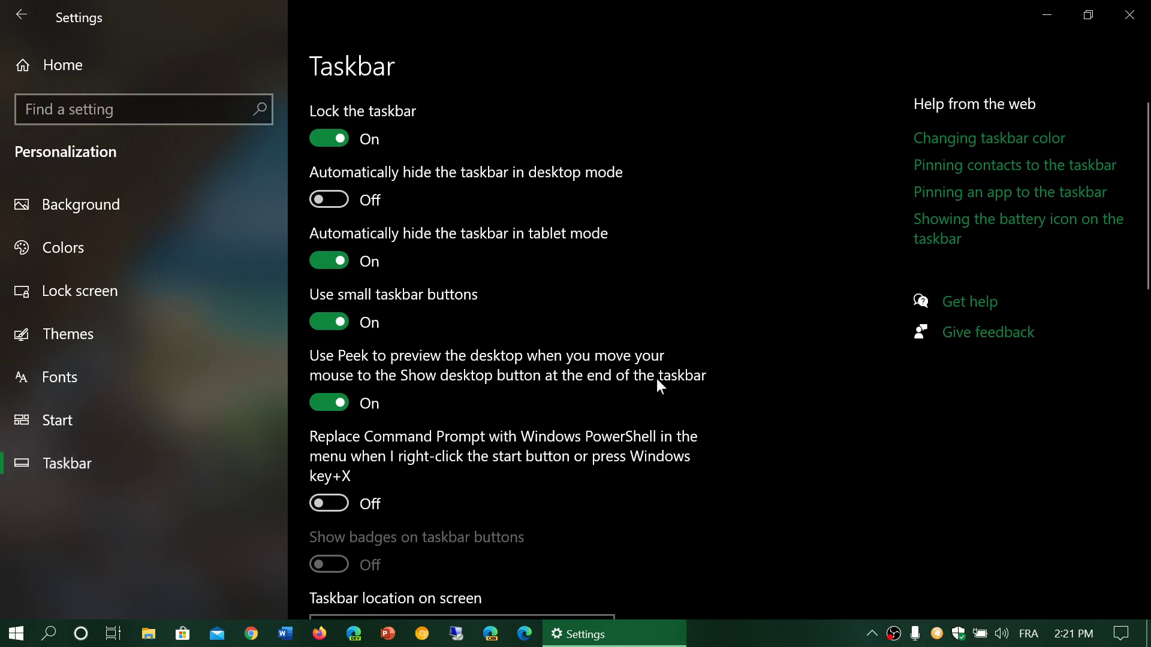
scroll(813, 447, down, 10)
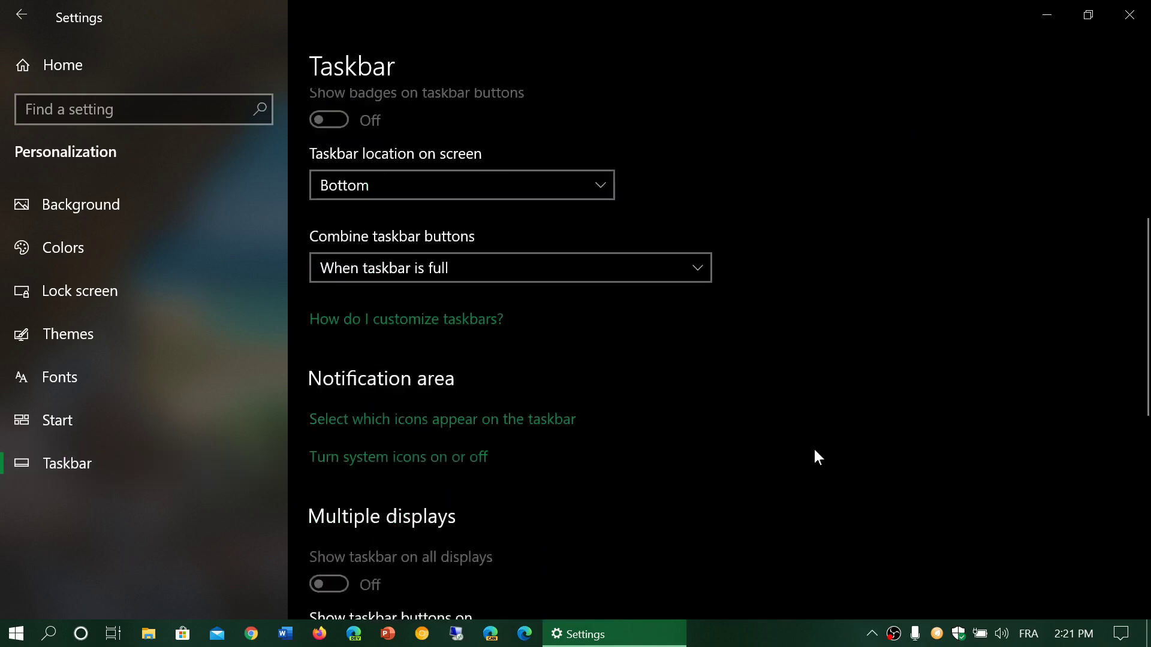
scroll(813, 447, up, 10)
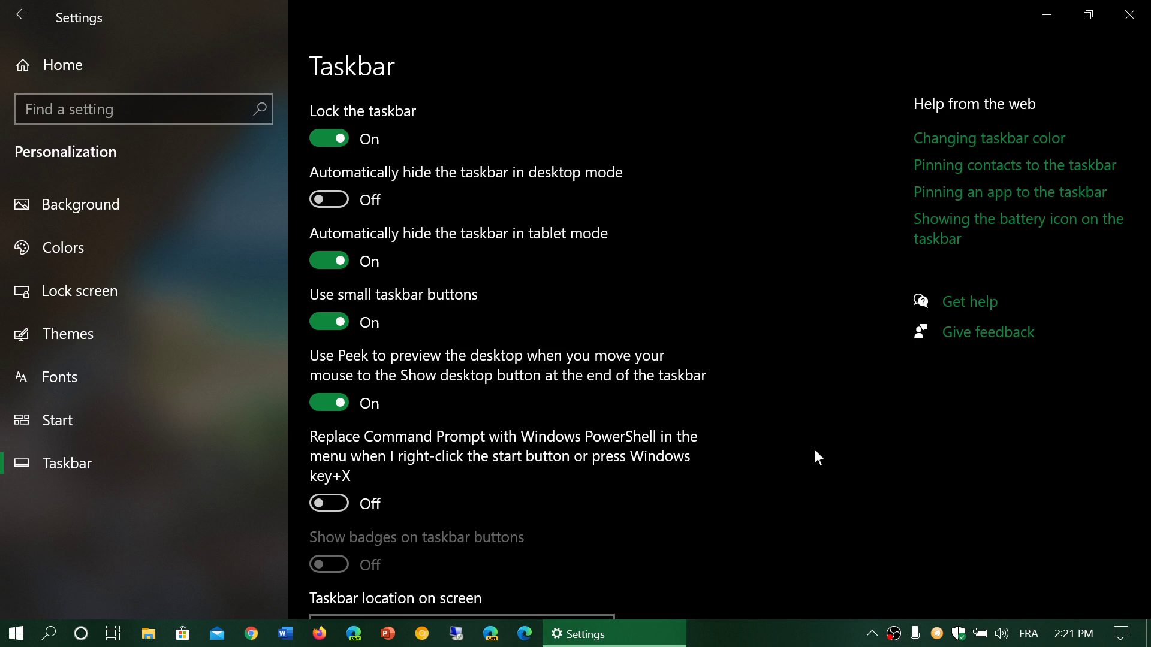
click(776, 641)
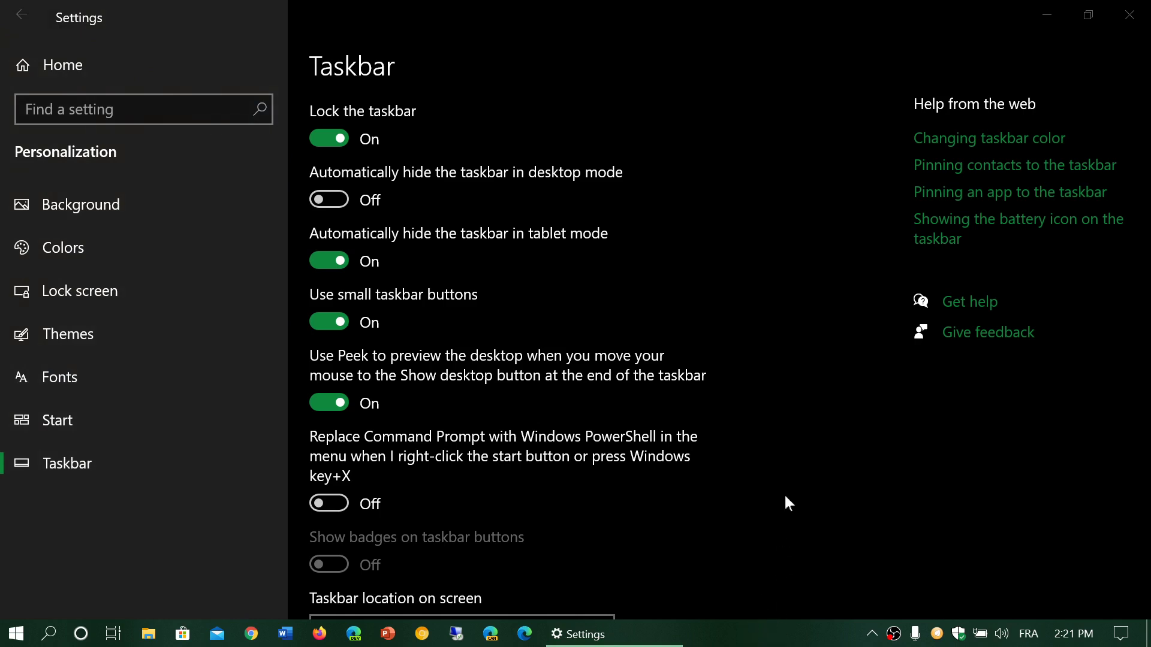
click(321, 142)
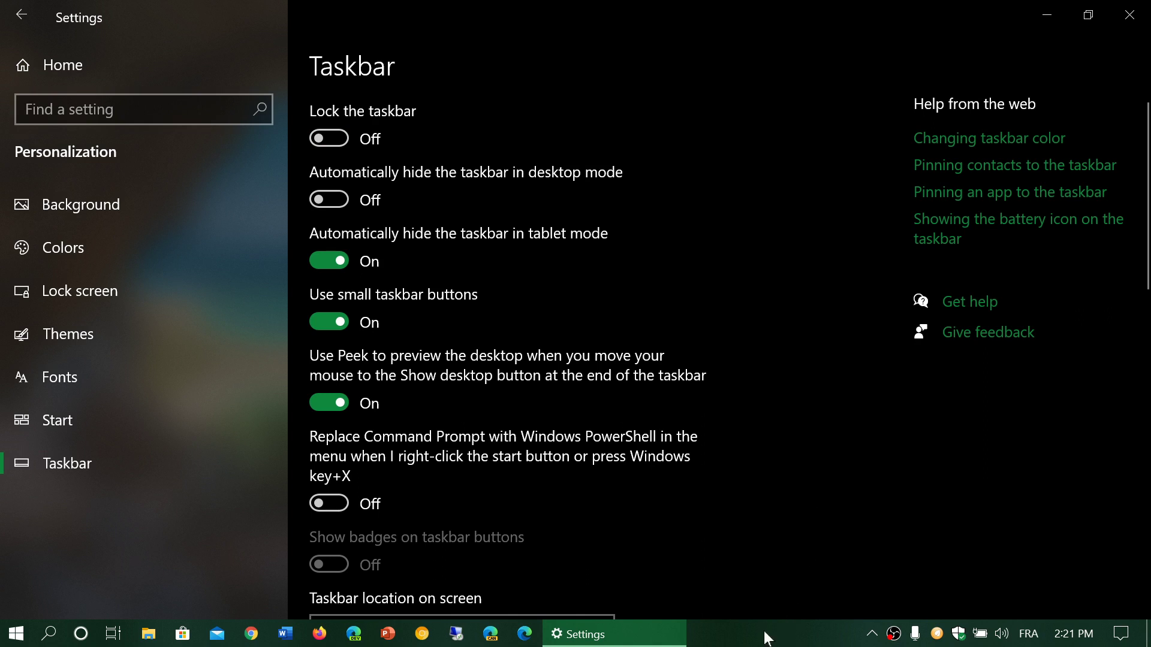
drag(767, 639, 90, 269)
drag(238, 144, 1062, 254)
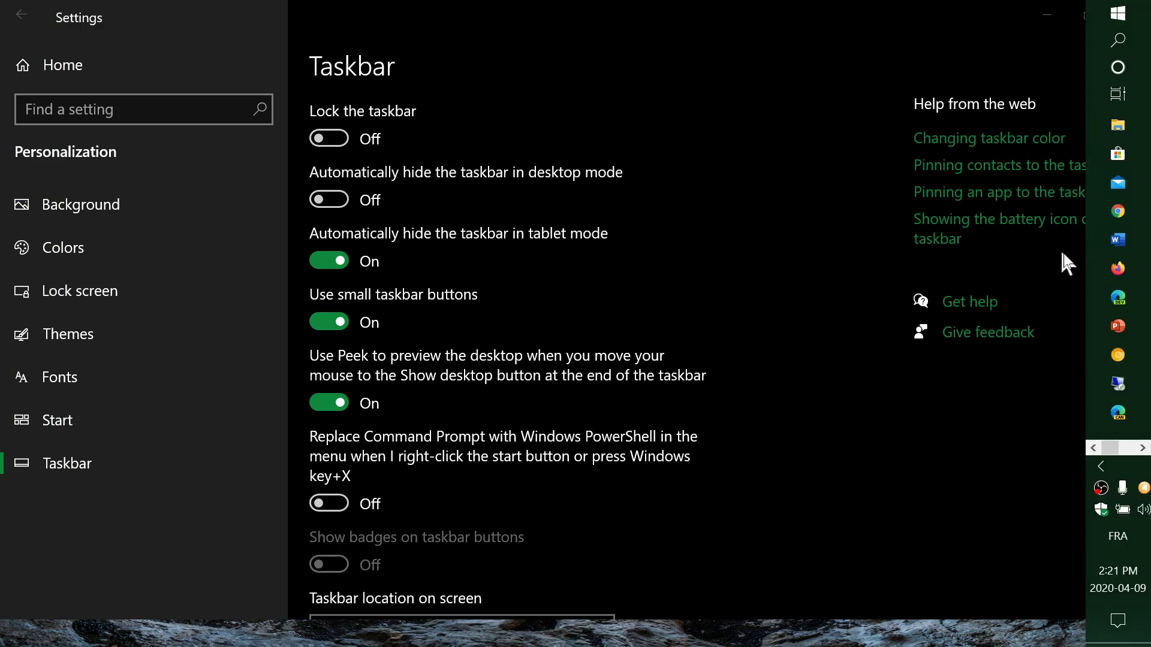
drag(845, 487, 750, 644)
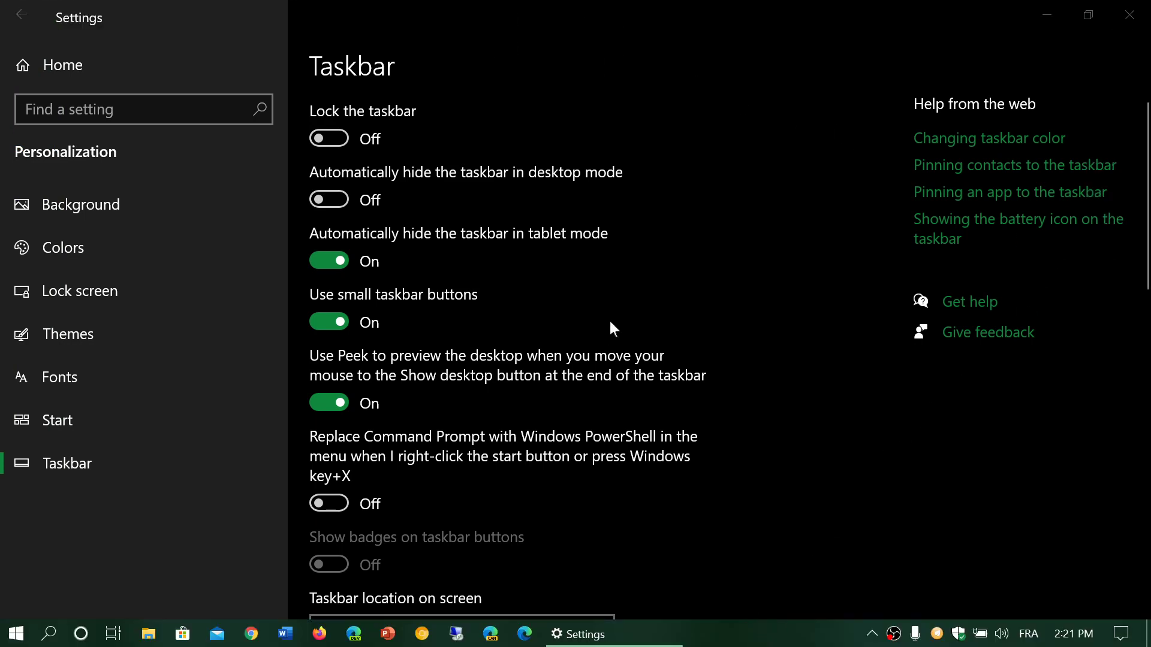
click(343, 137)
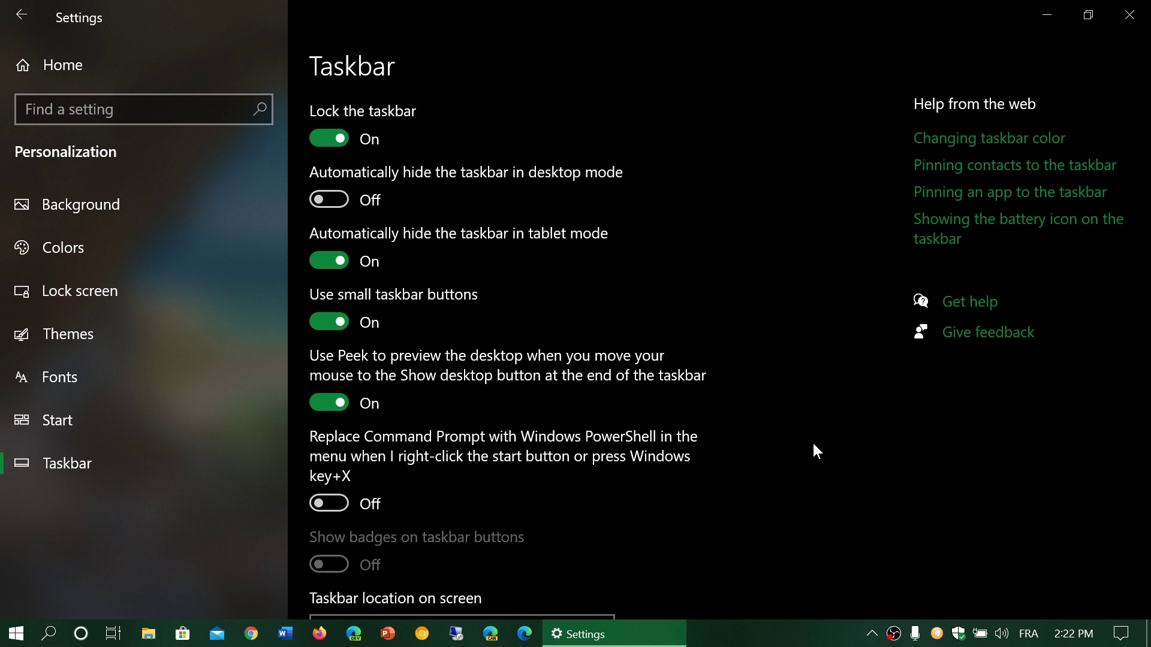
click(336, 207)
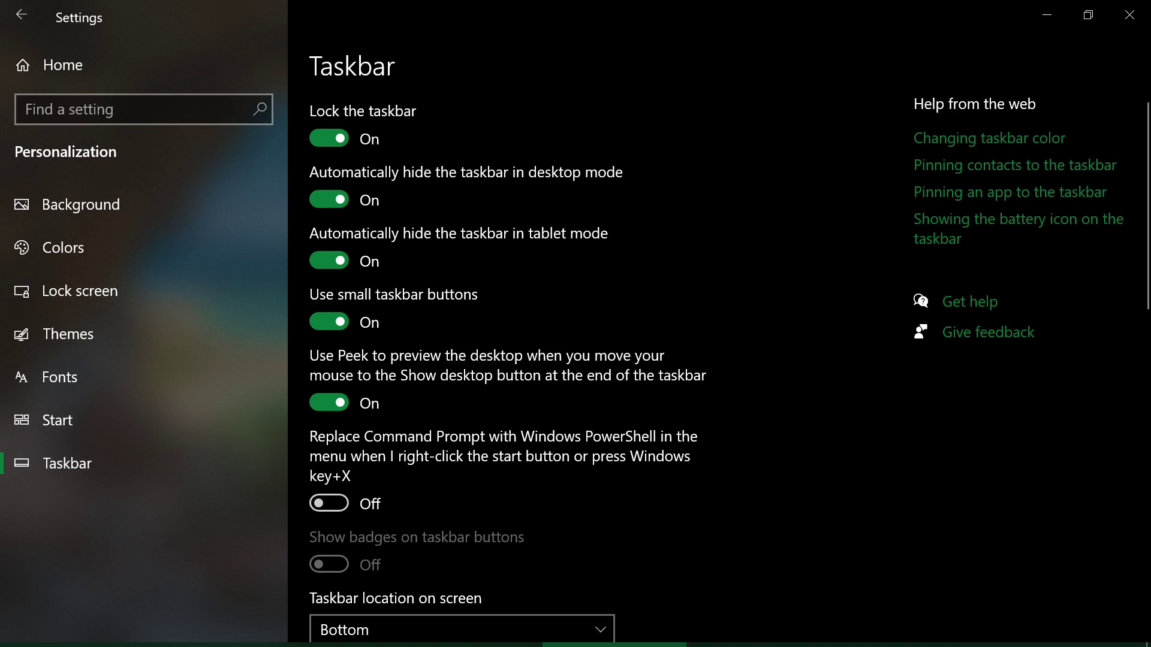
mouse_move(810, 645)
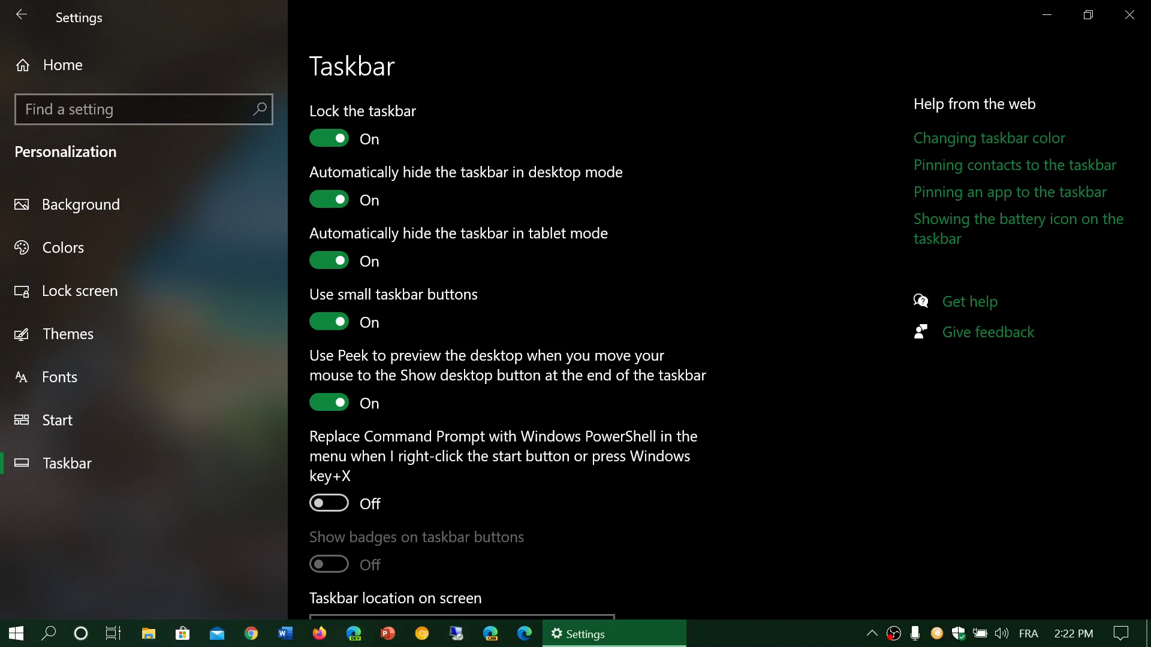
click(779, 634)
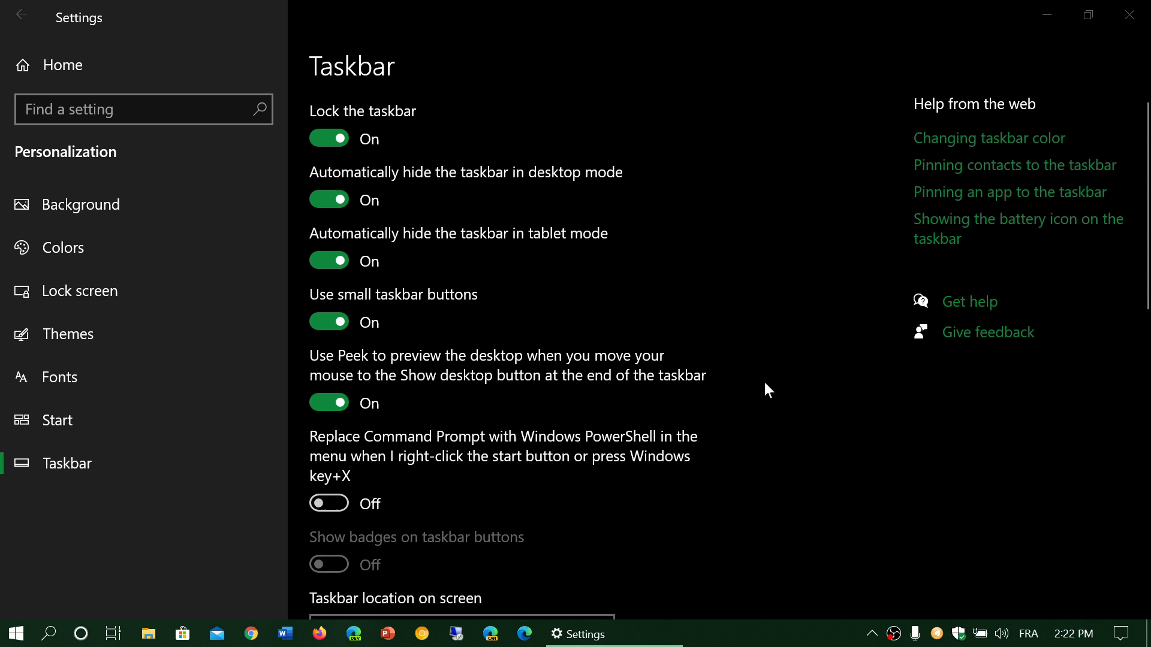
click(323, 198)
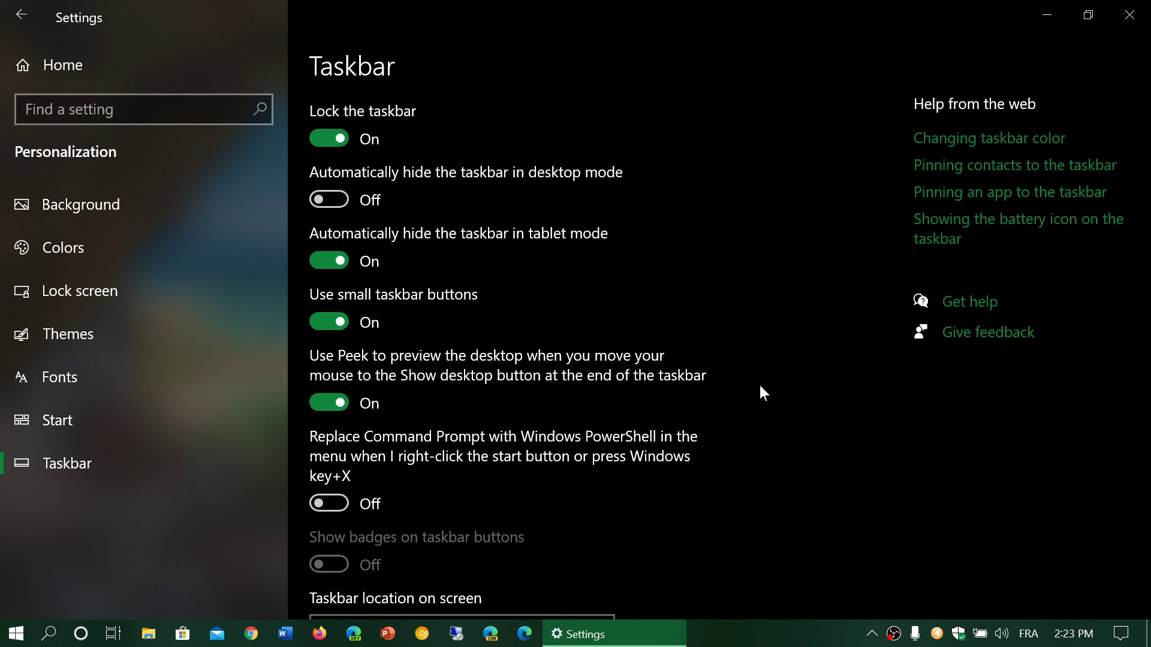
click(316, 323)
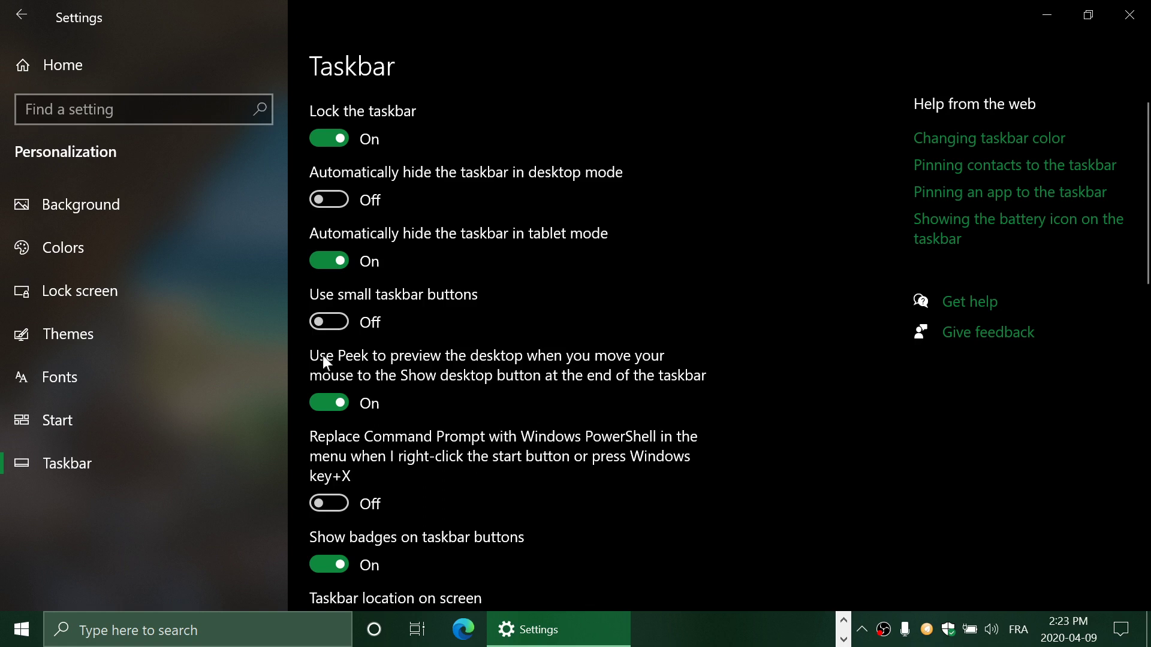
click(340, 322)
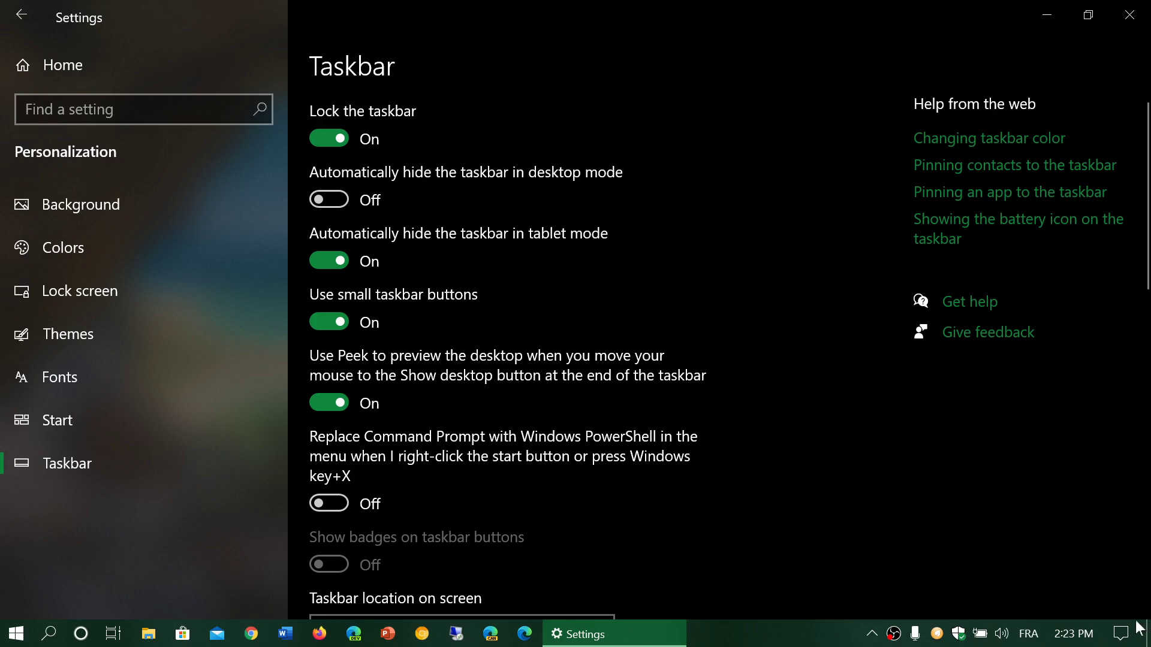
mouse_move(1148, 634)
scroll(766, 461, down, 2)
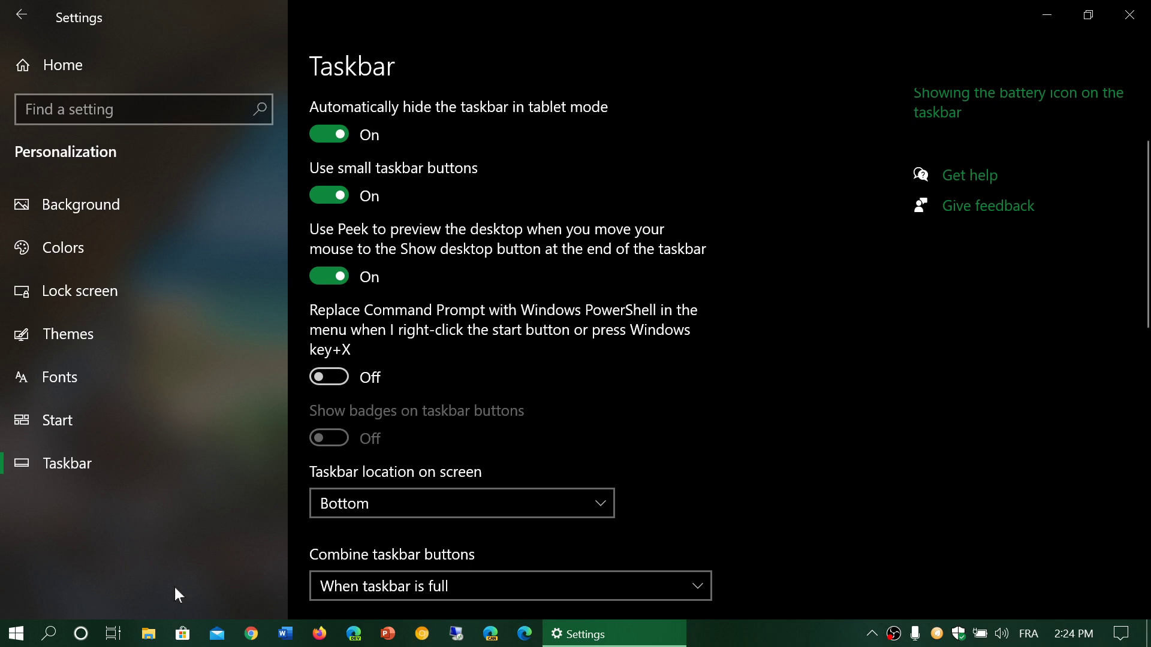
right_click(12, 638)
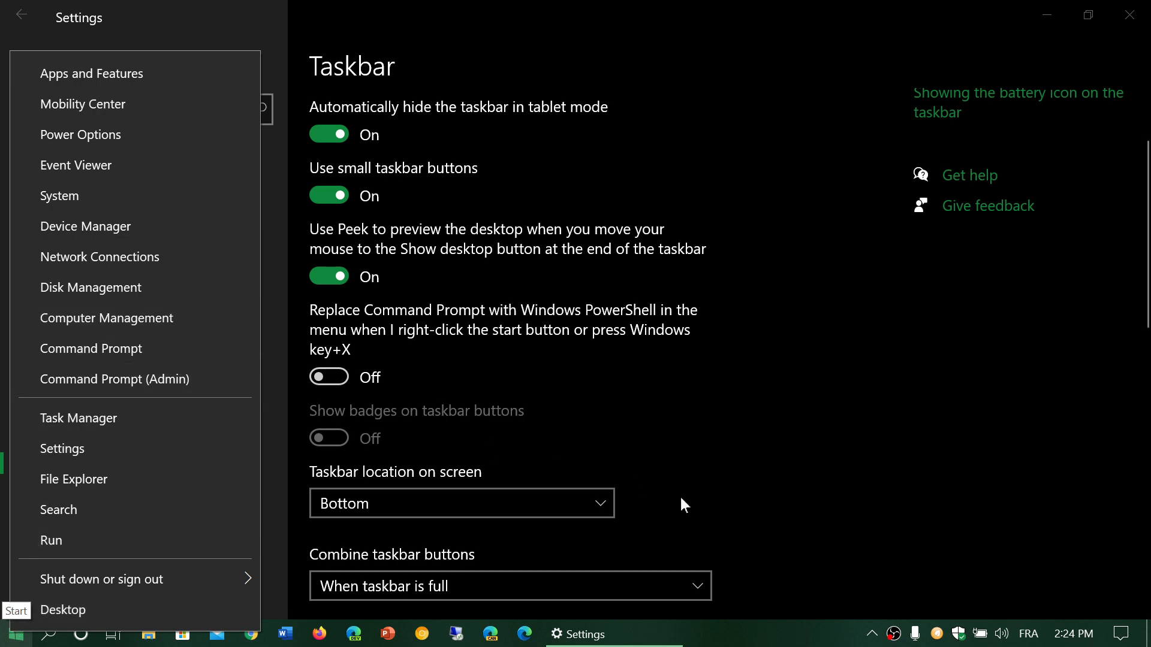
click(838, 431)
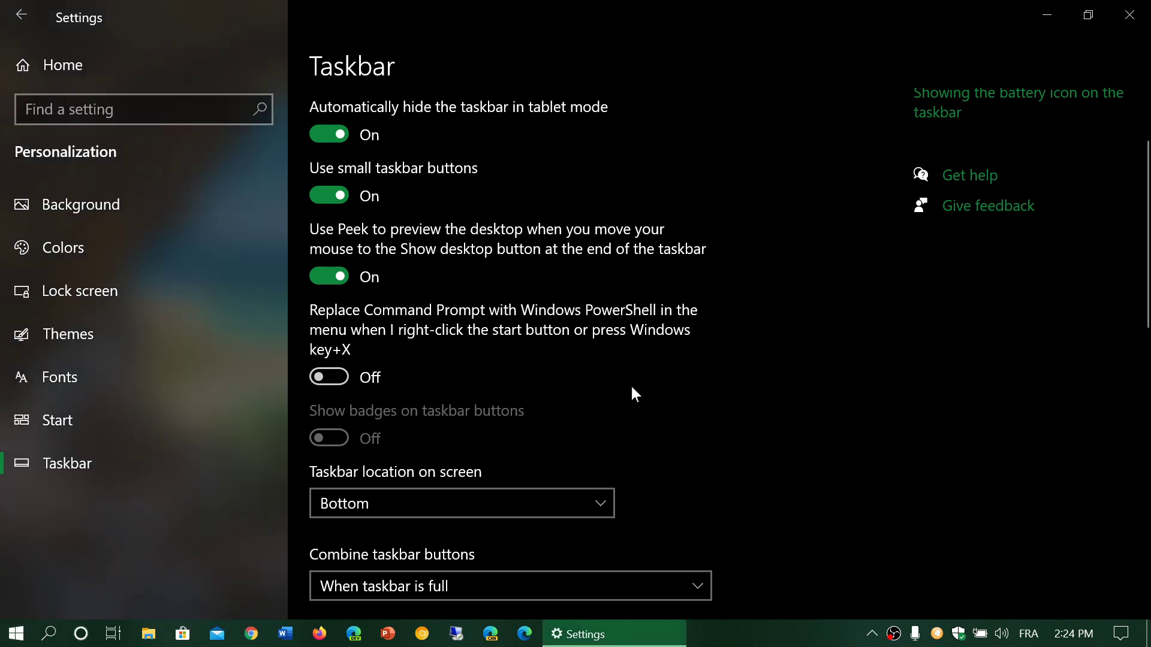
click(341, 379)
click(12, 640)
right_click(11, 643)
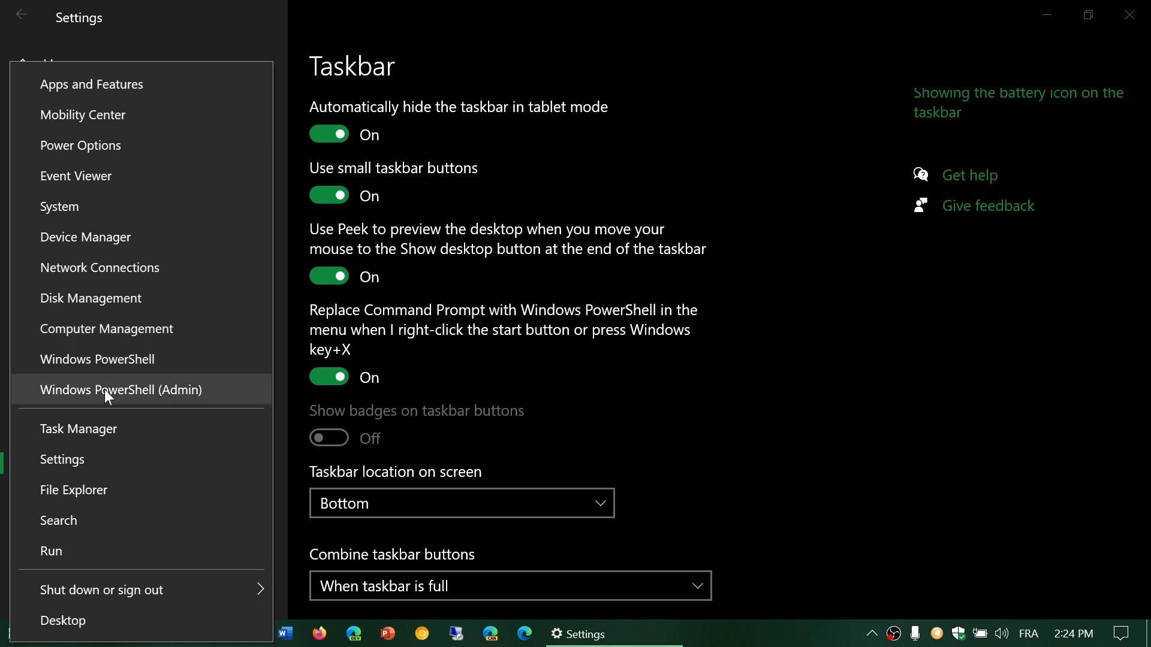
click(698, 379)
click(329, 383)
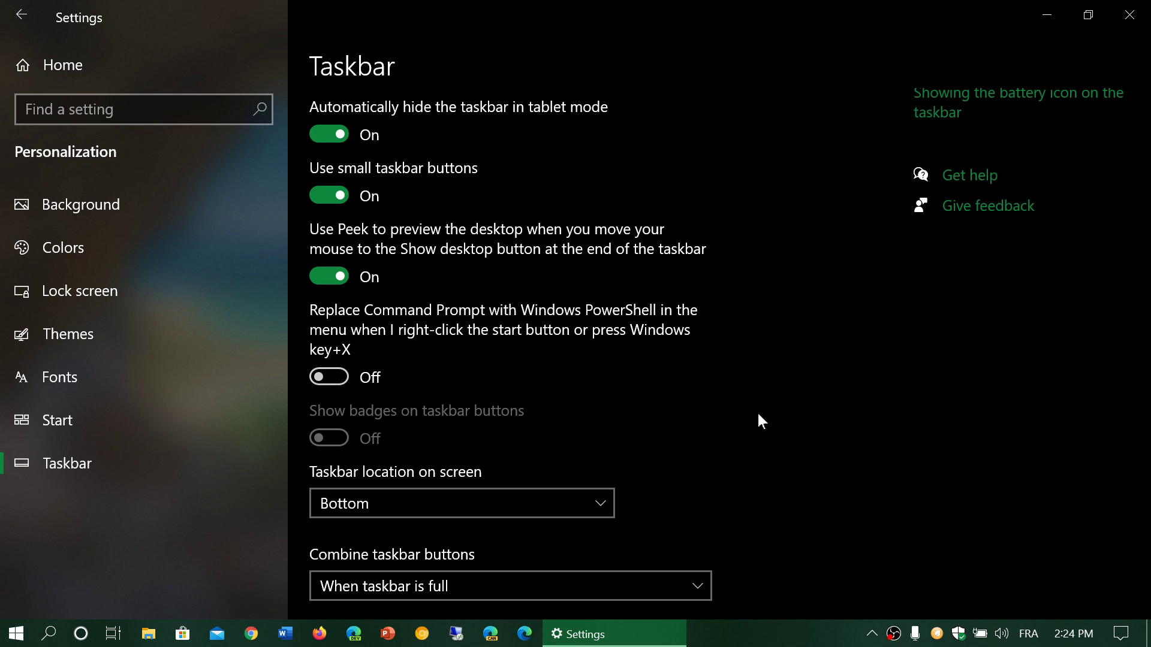
scroll(759, 416, down, 3)
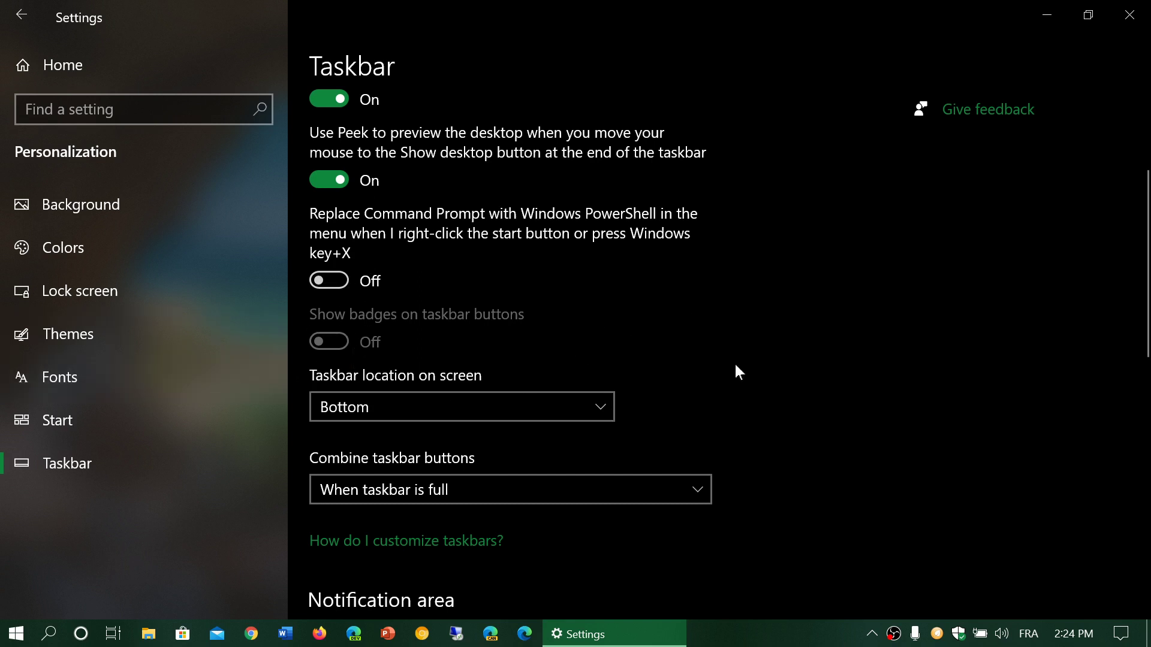
click(513, 397)
click(831, 322)
click(567, 402)
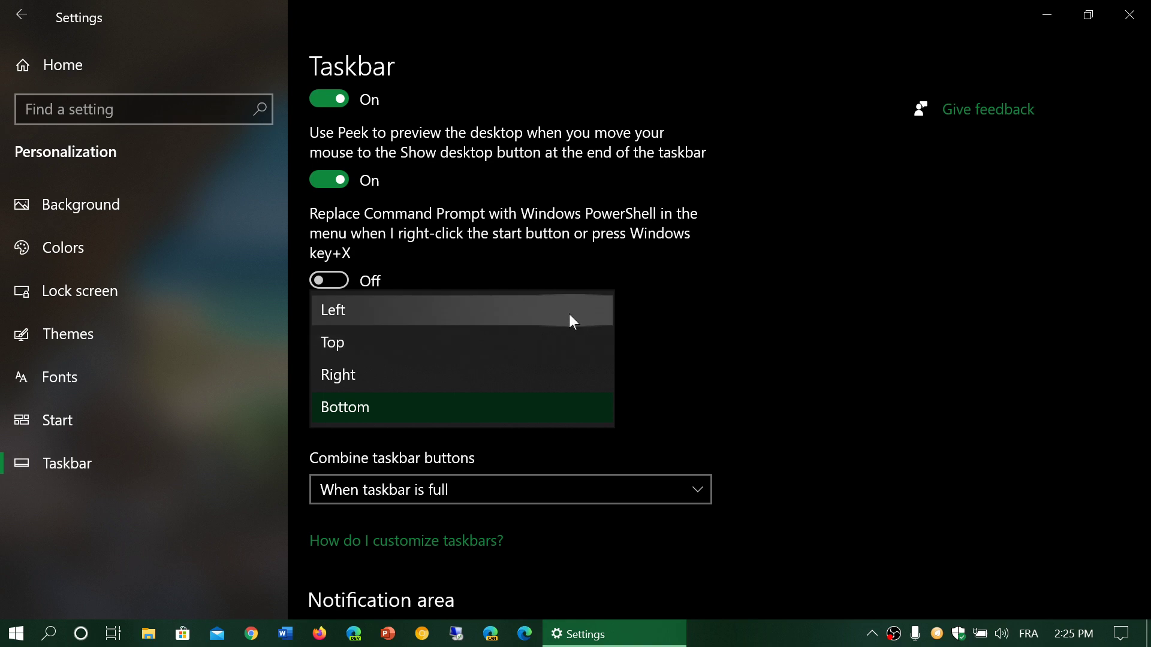
click(751, 370)
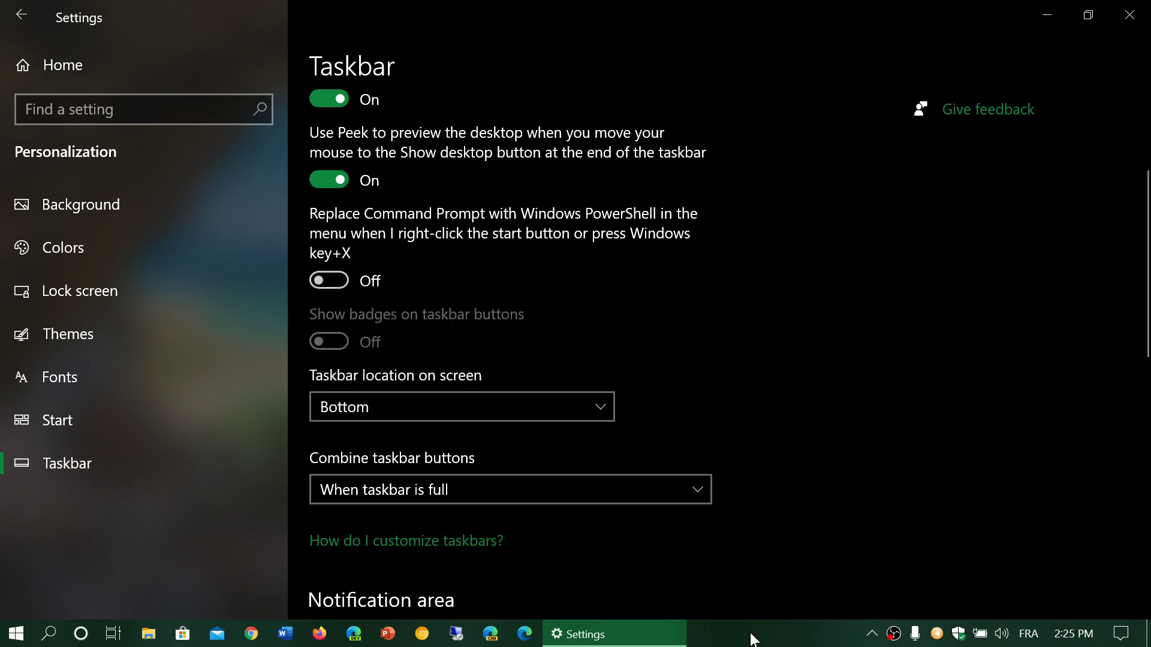
scroll(736, 360, down, 2)
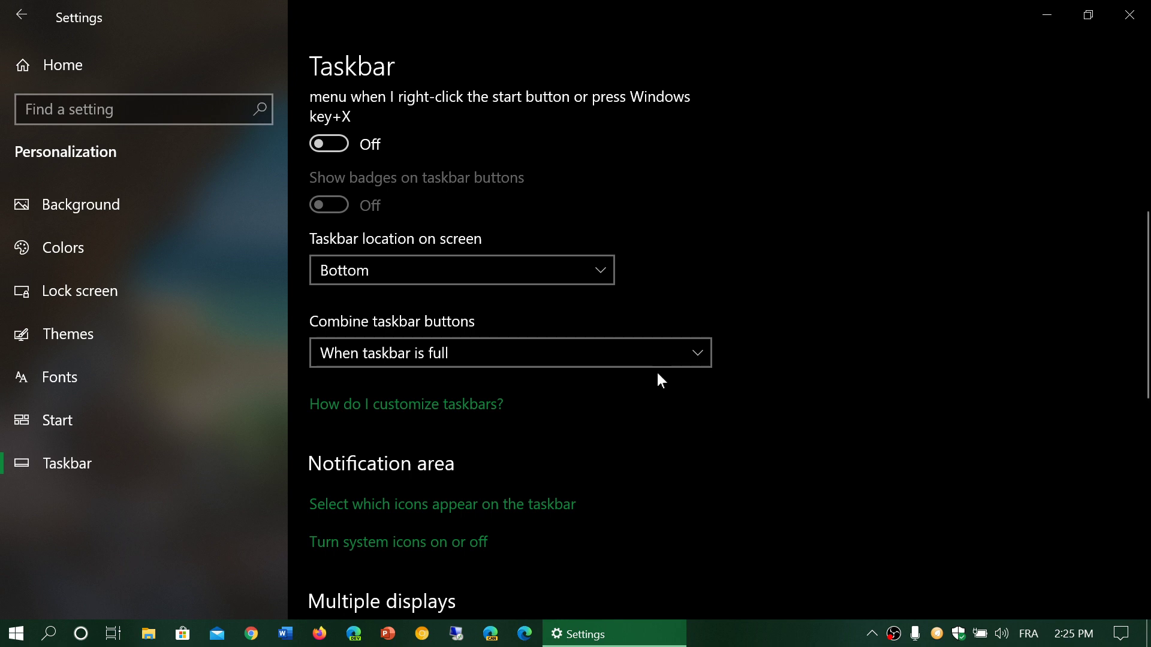
Keep Combine taskbar buttons at 'When taskbar is full' and open the 'How do I customize taskbars?' help link.
click(657, 353)
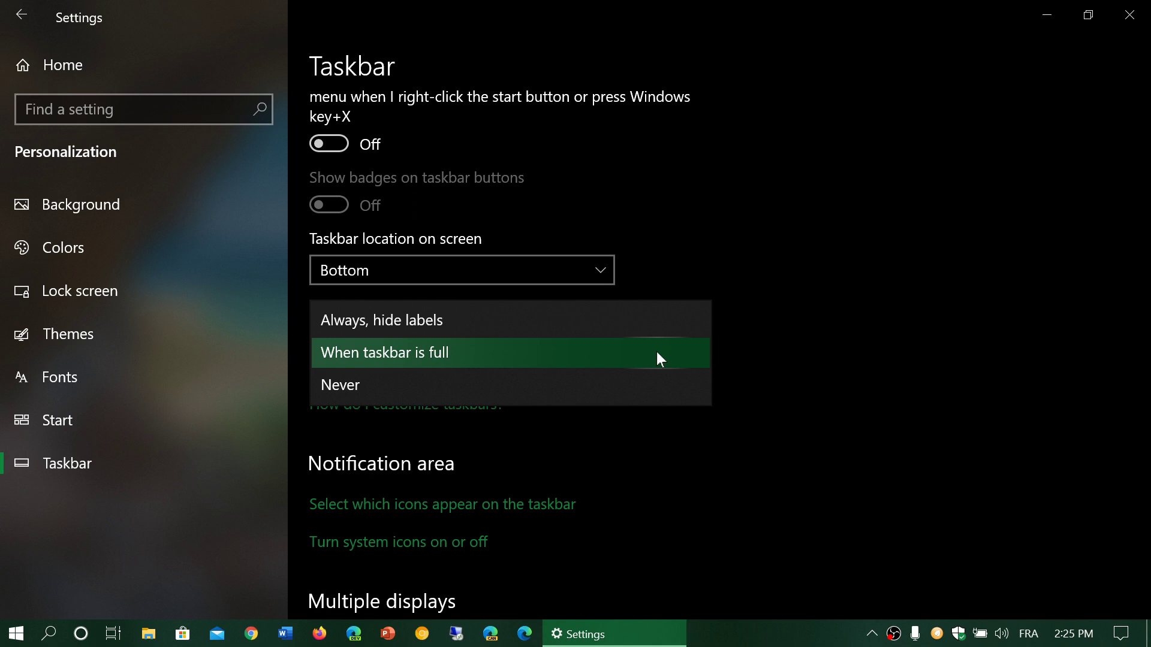
click(781, 488)
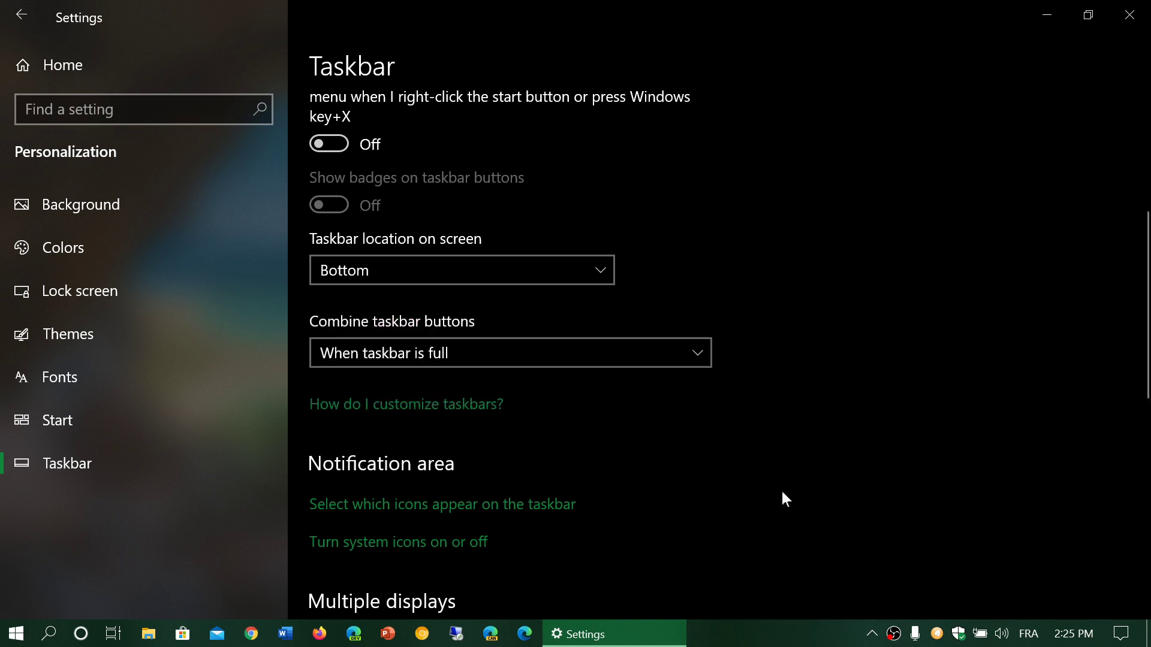
scroll(783, 494, down, 3)
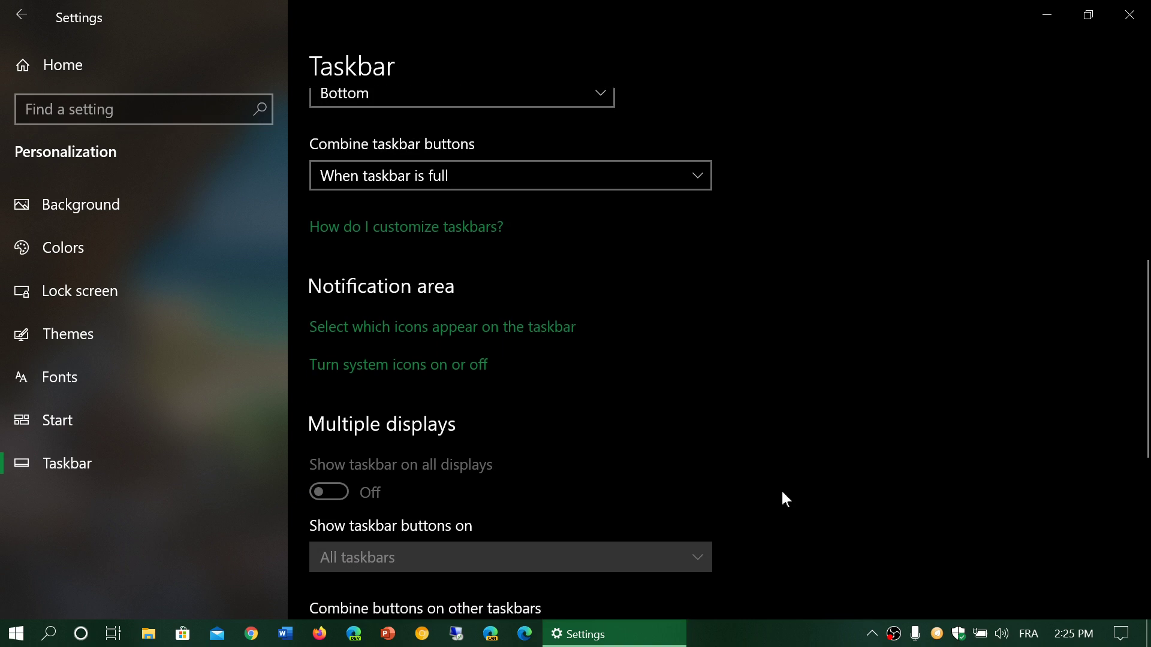
click(398, 231)
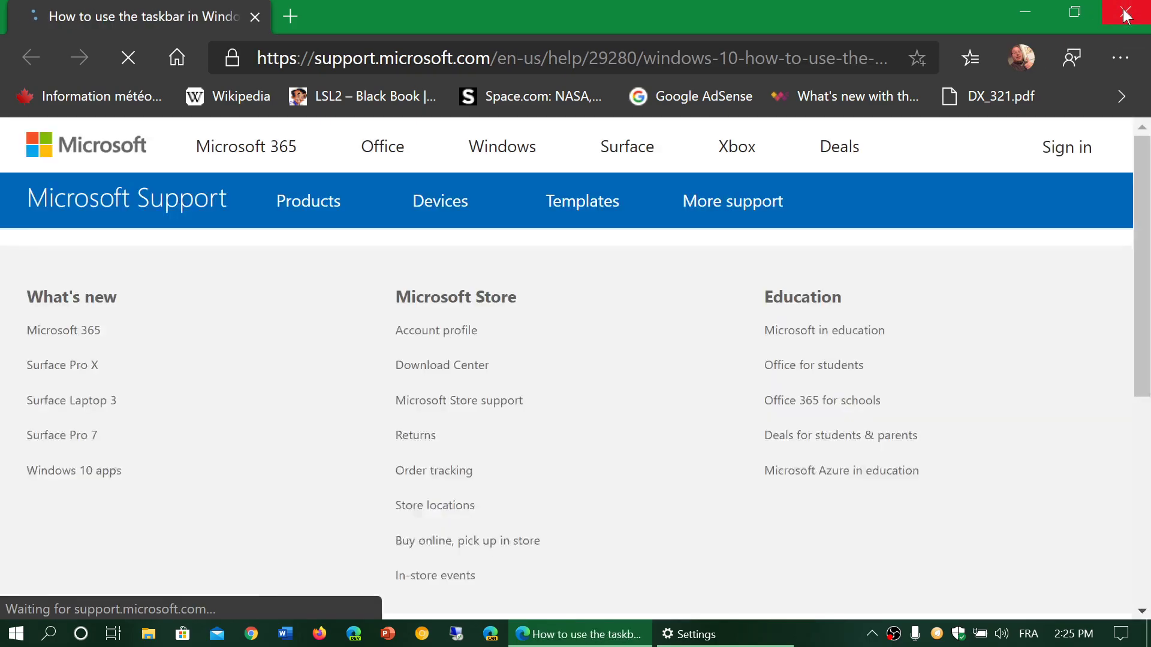
Close the Edge support article to return to the Taskbar settings.
click(1125, 15)
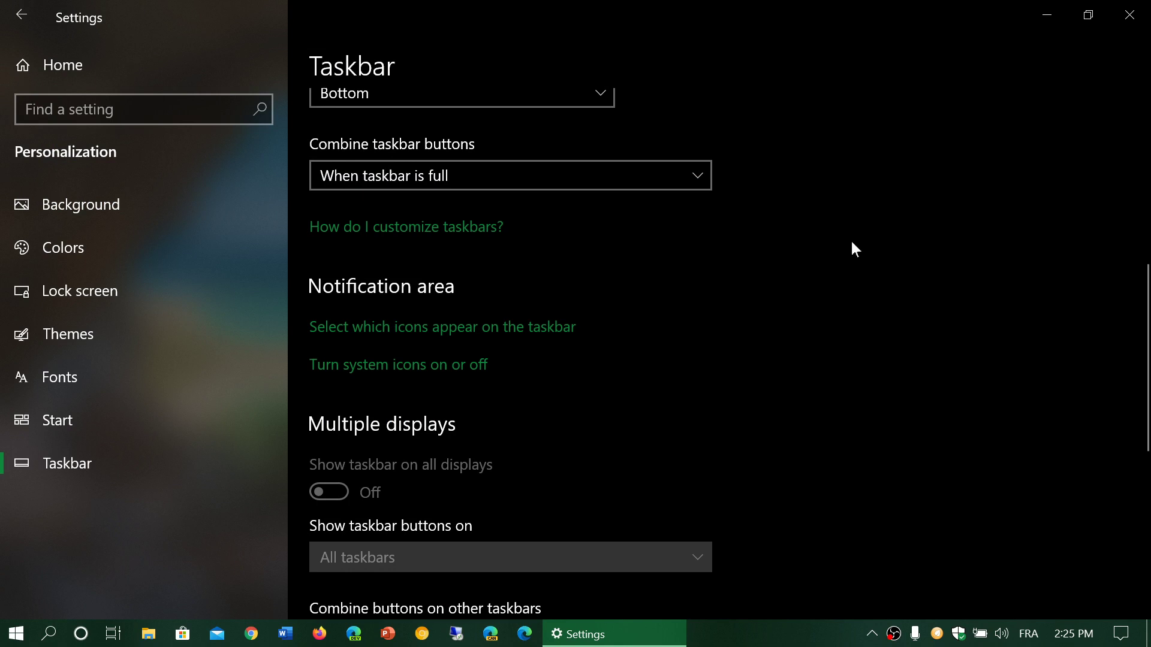
scroll(851, 249, down, 2)
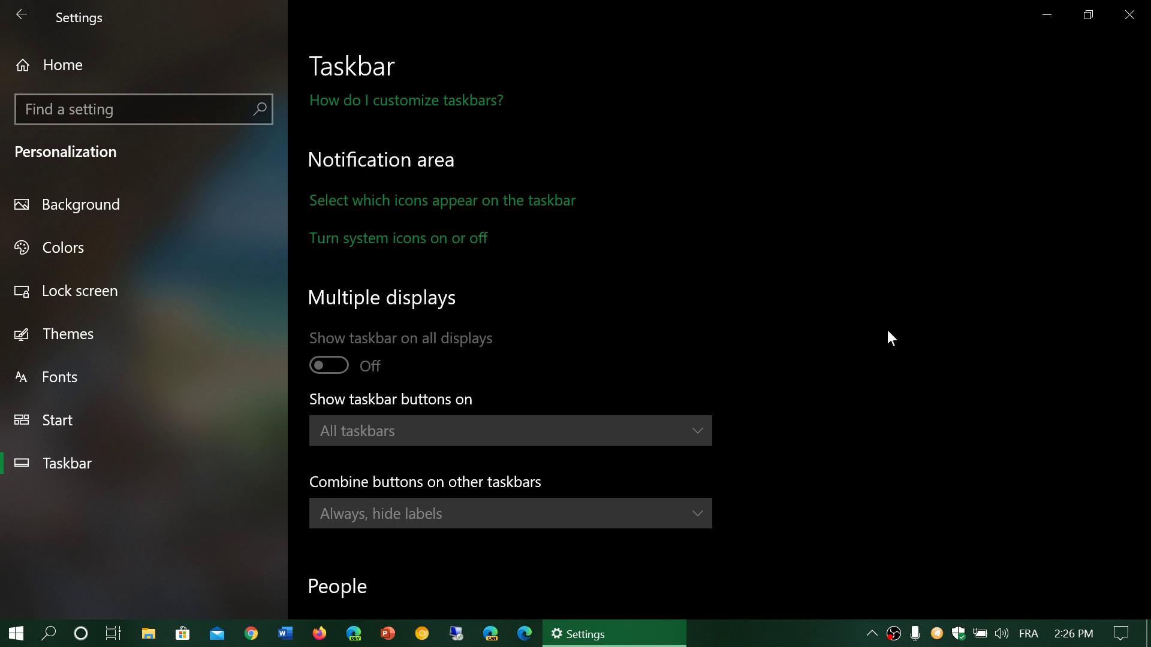
scroll(888, 332, down, 5)
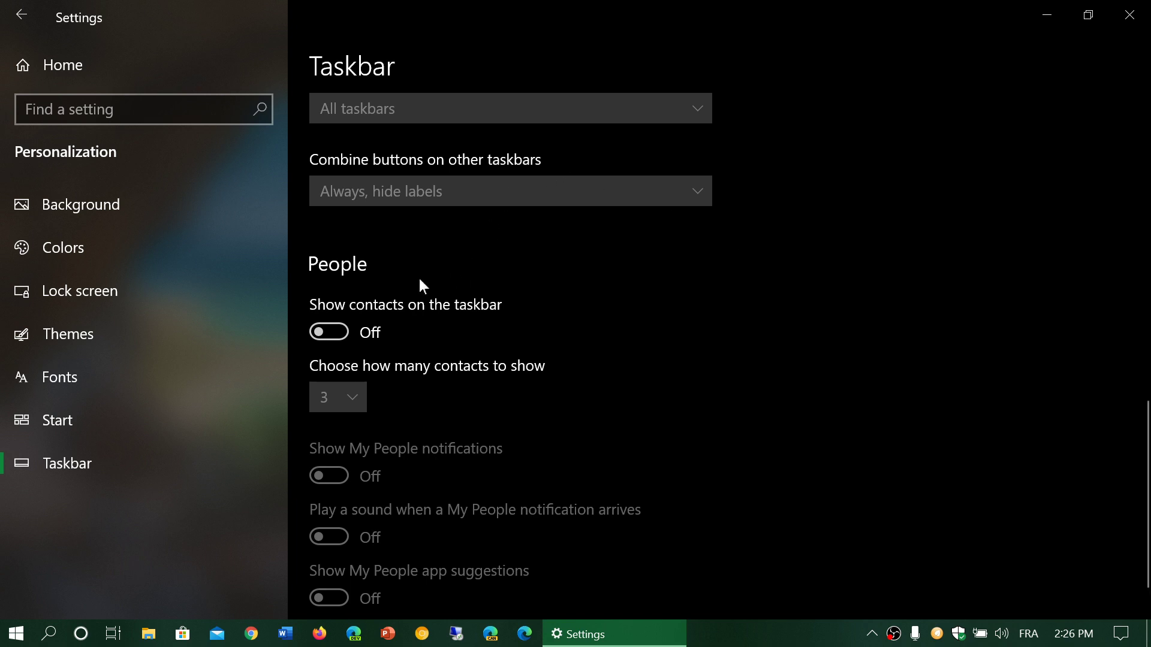
Toggle 'Show contacts on the taskbar' on and back off, then close Settings.
click(343, 334)
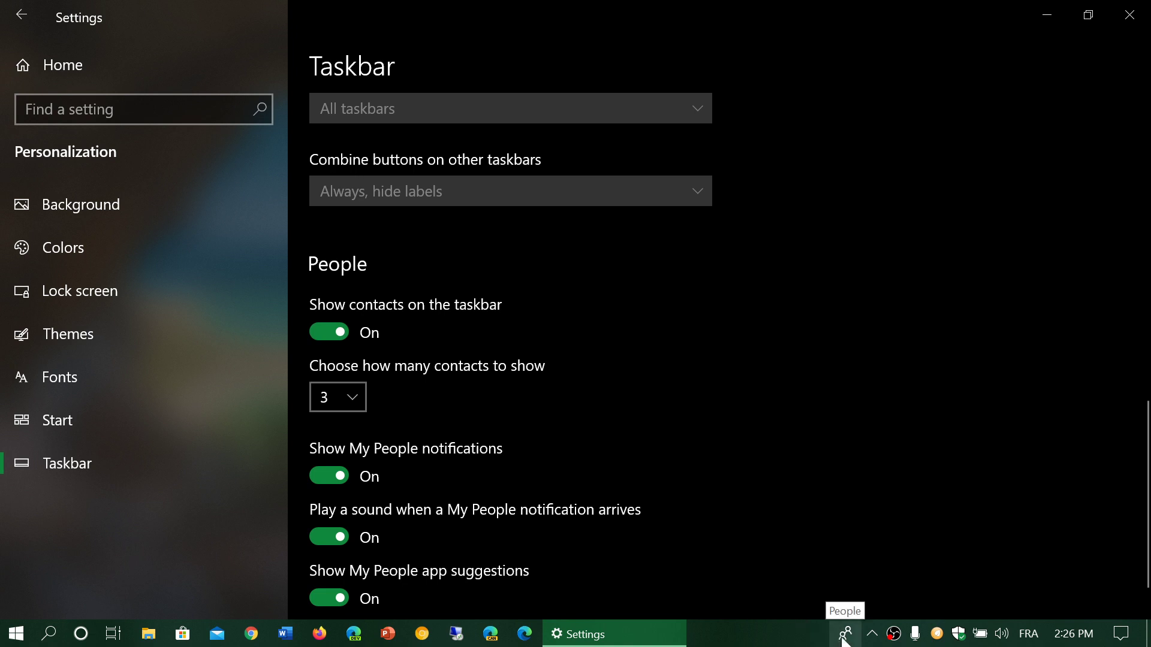
click(323, 335)
scroll(729, 409, down, 2)
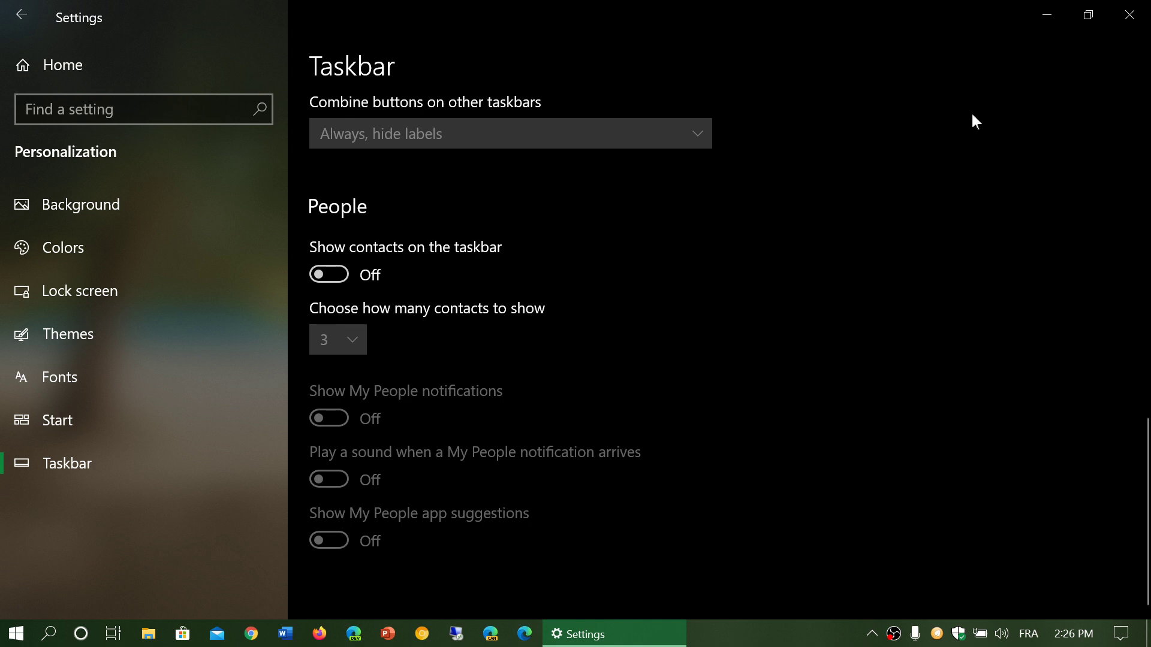
click(1133, 18)
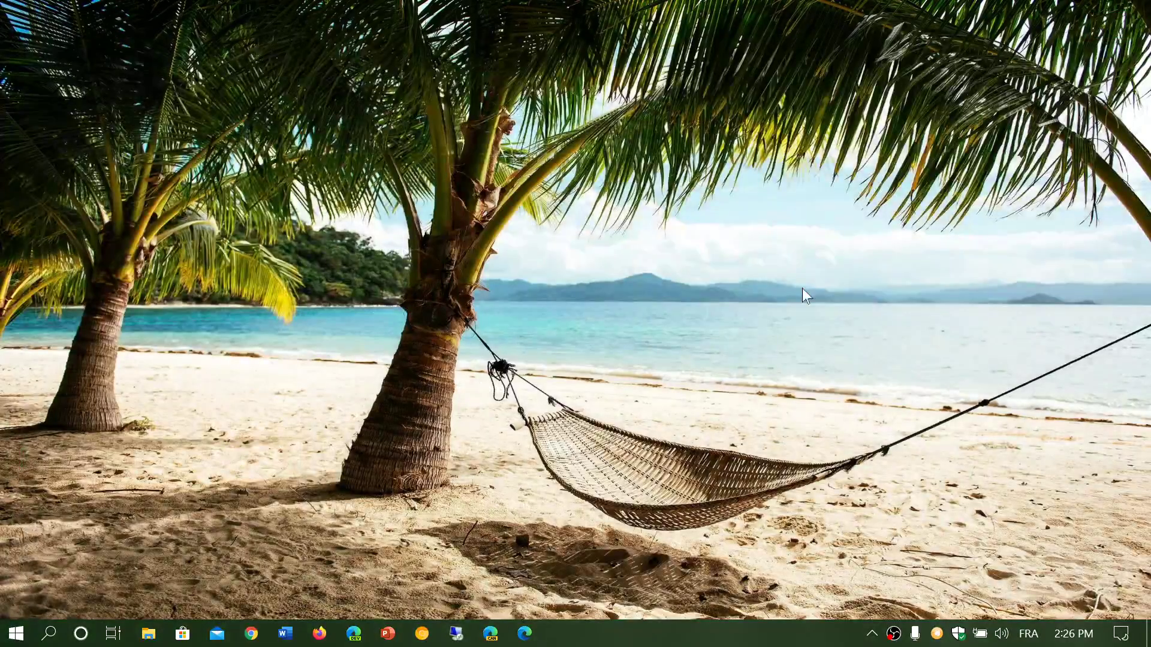